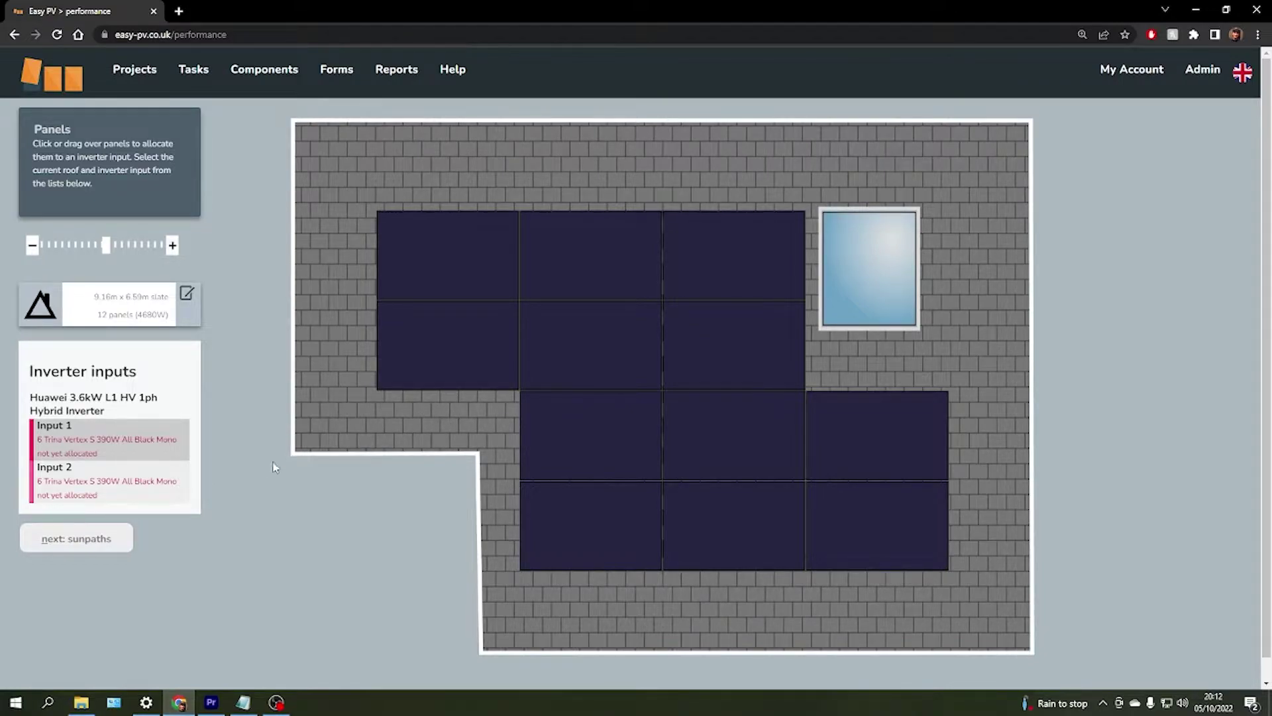
Allocate six roof panels to Input 1 and the remaining six to Input 2
mouse_move(467, 360)
left_mouse_down()
mouse_move(471, 287)
mouse_move(584, 372)
mouse_move(579, 505)
left_mouse_up()
left_click(186, 498)
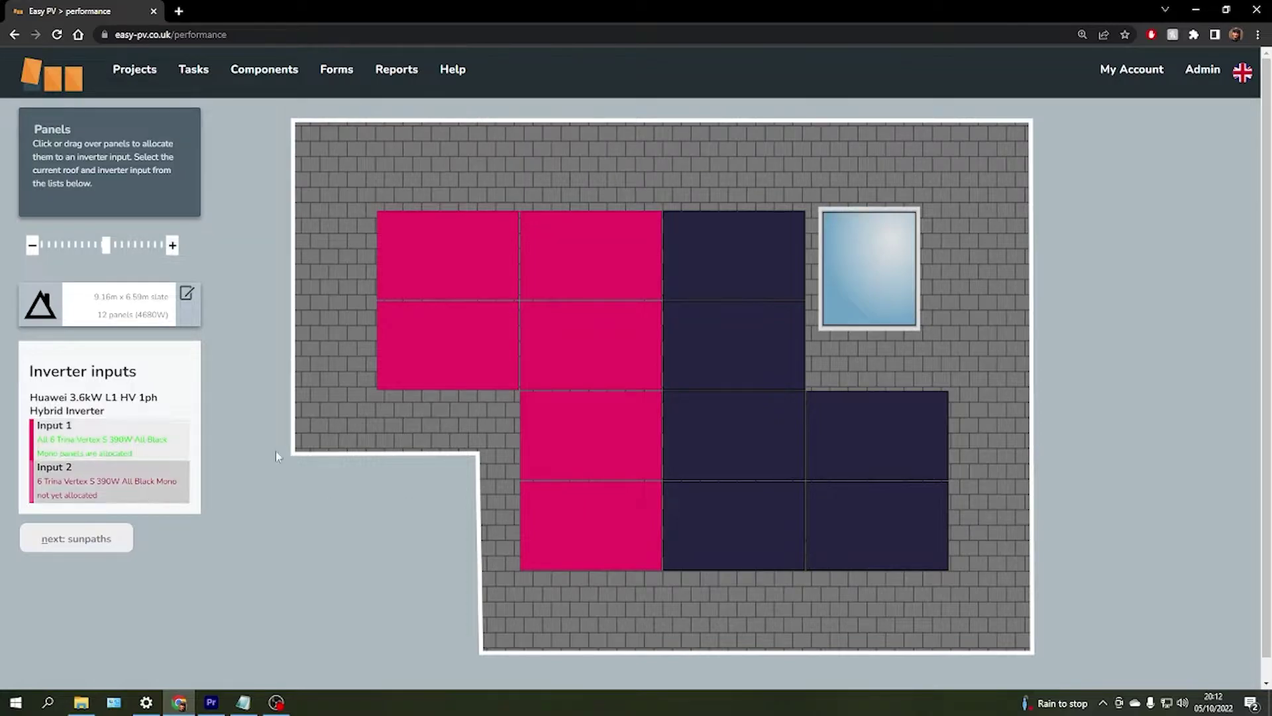
mouse_move(740, 273)
left_mouse_down()
mouse_move(801, 522)
mouse_move(869, 457)
left_mouse_up()
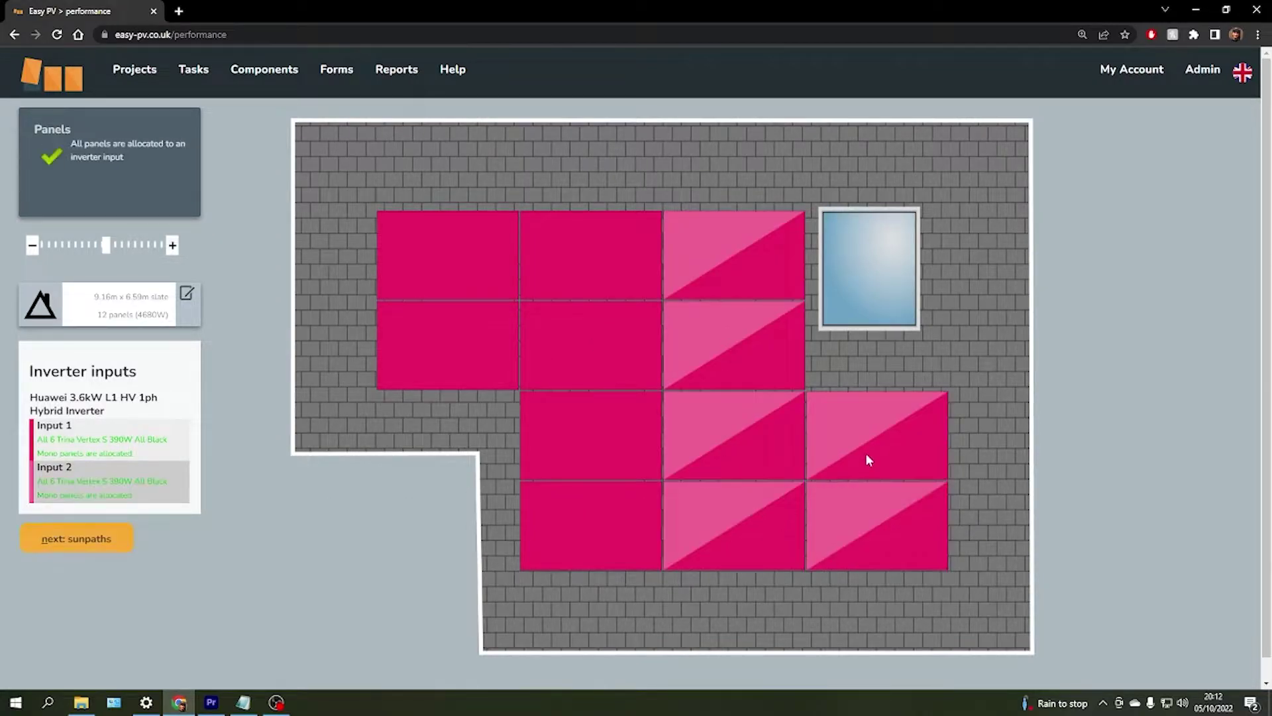
left_click(98, 546)
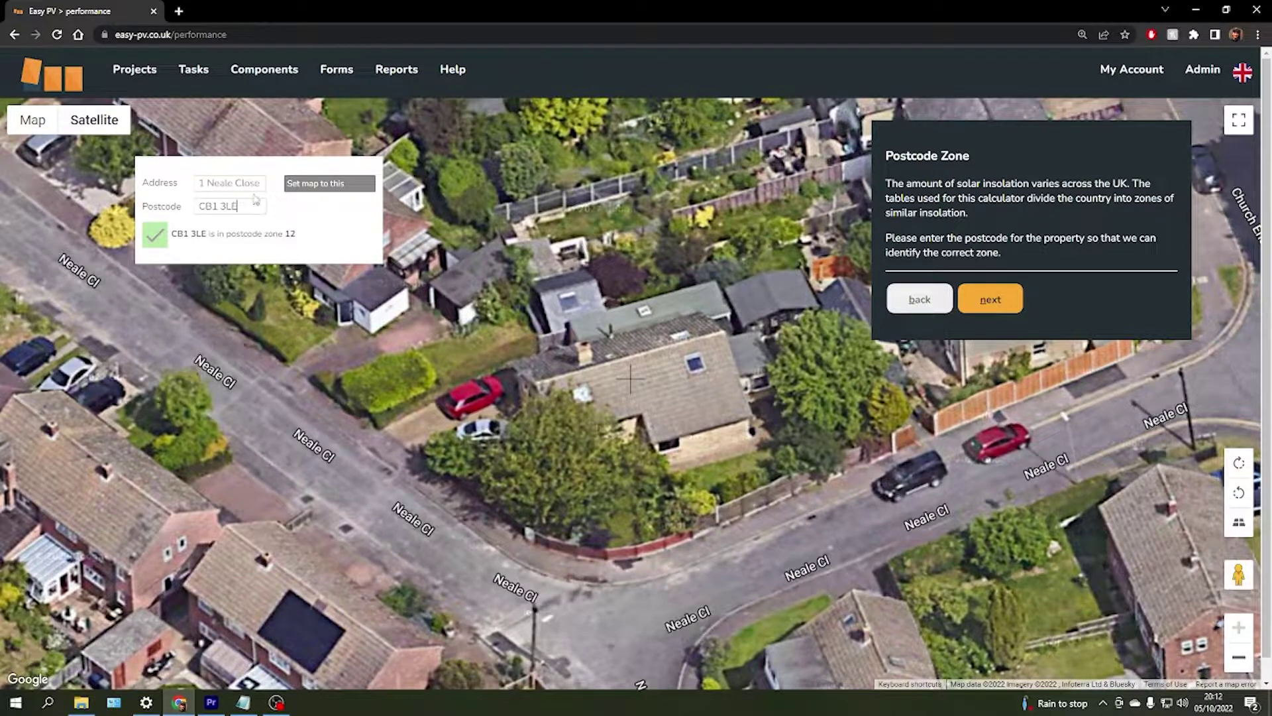
Accept postcode zone 12 and the 35° pitch, -21° orientation
left_click(988, 299)
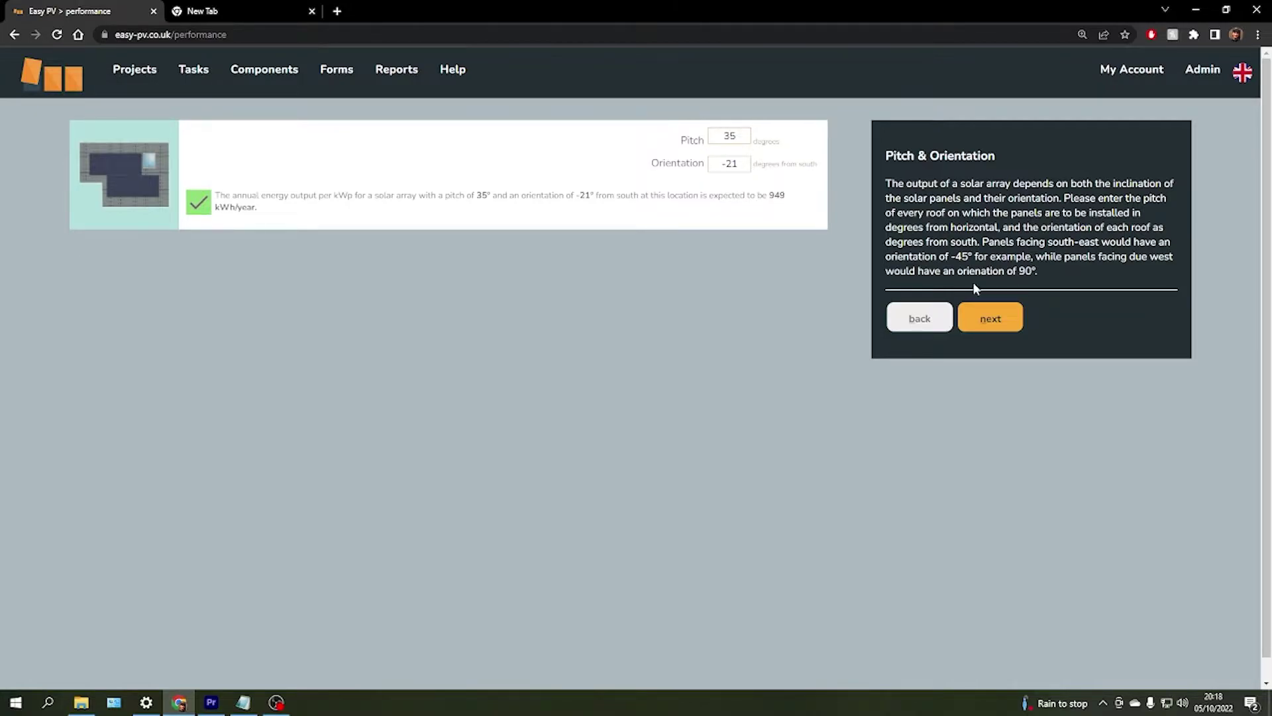
left_click(982, 320)
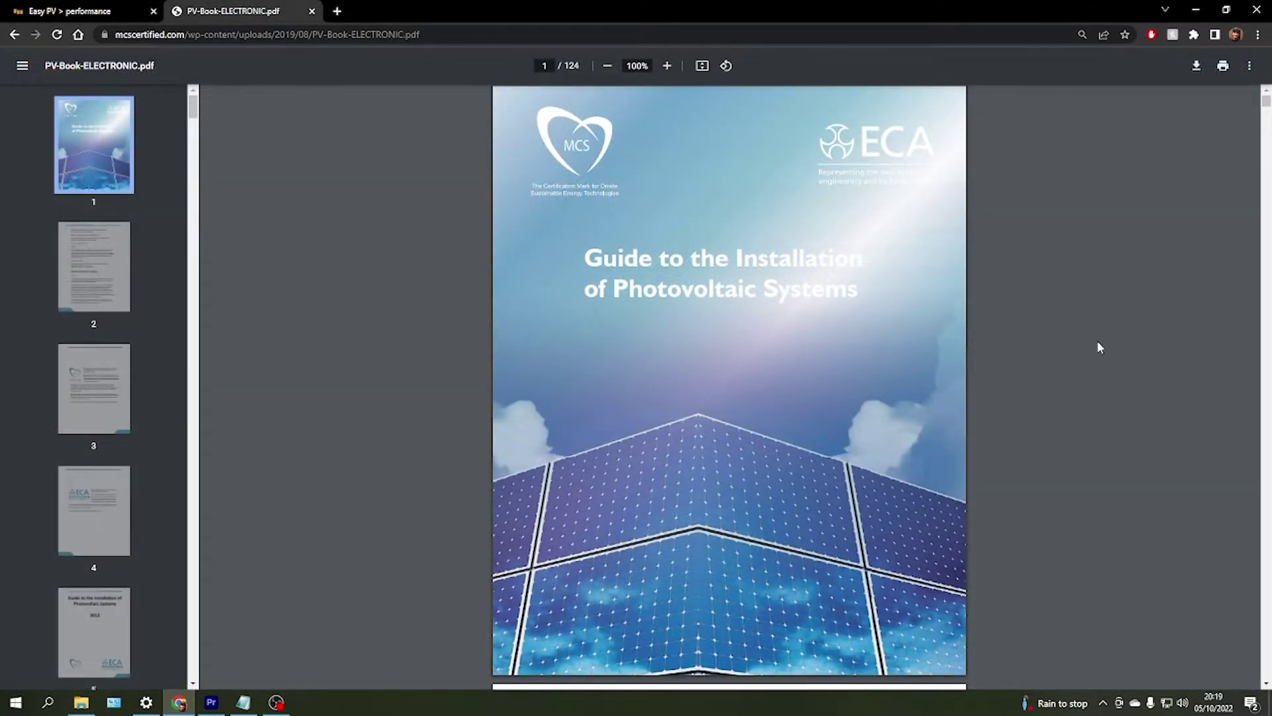
Scroll the MCS PV guide to the shade factor and sunpath diagram pages 62–64
scroll(1098, 346, "down", 8)
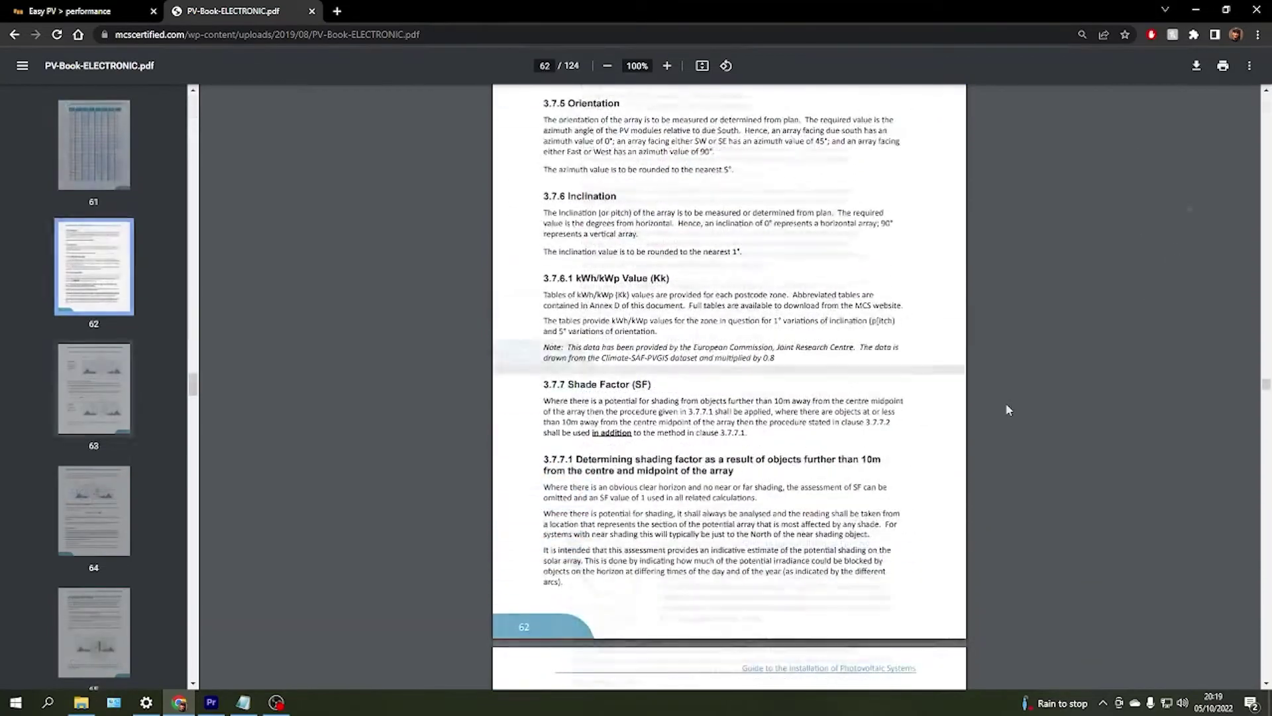
scroll(1006, 405, "down", 12)
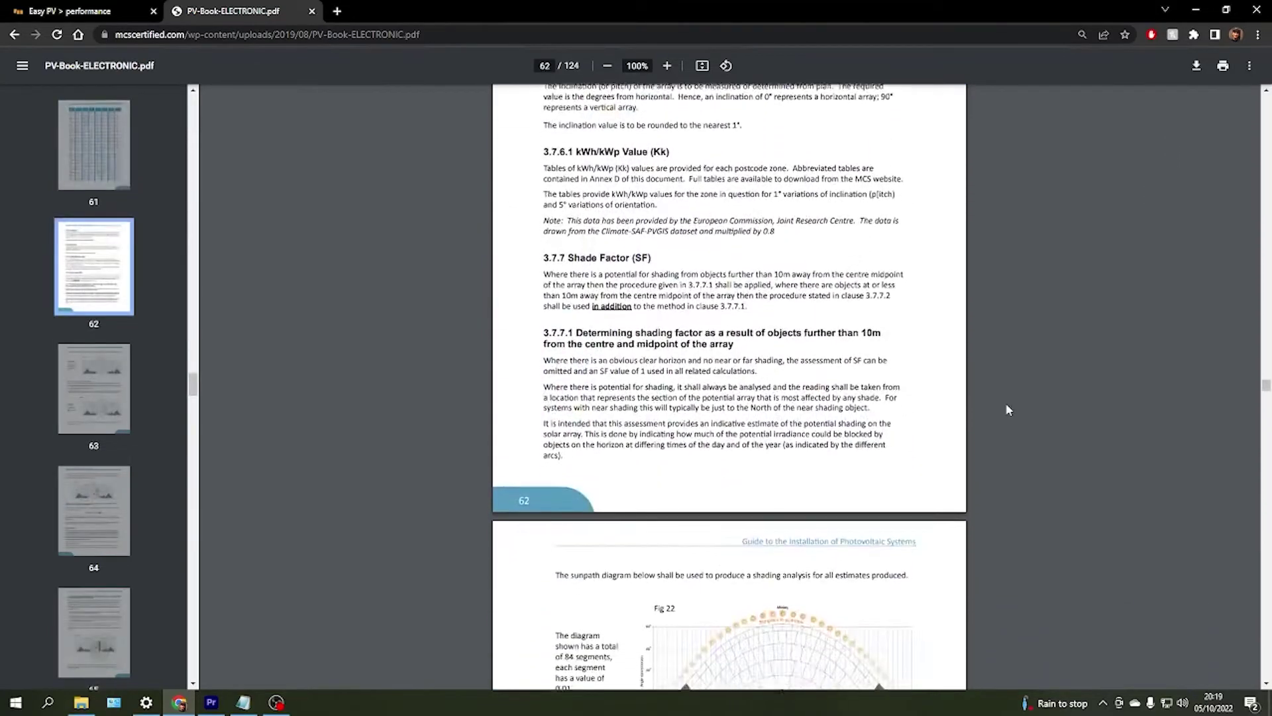
scroll(1006, 406, "down", 9)
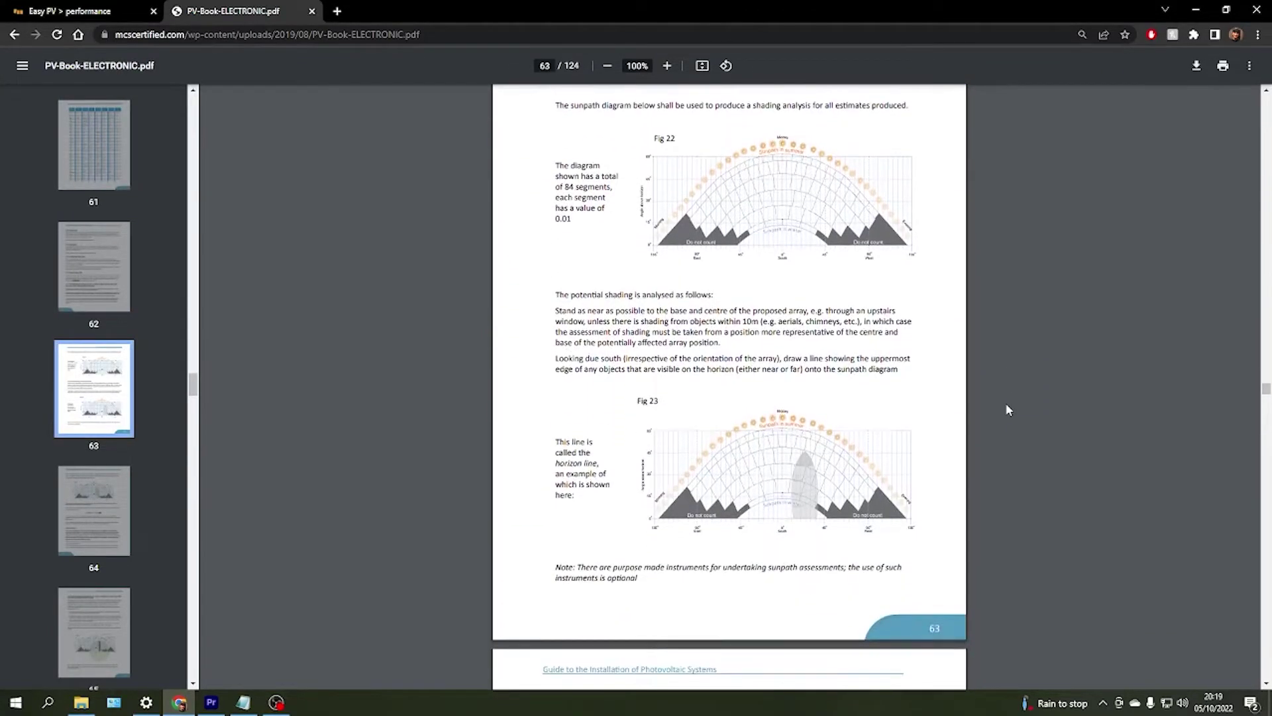
scroll(1006, 403, "down", 3)
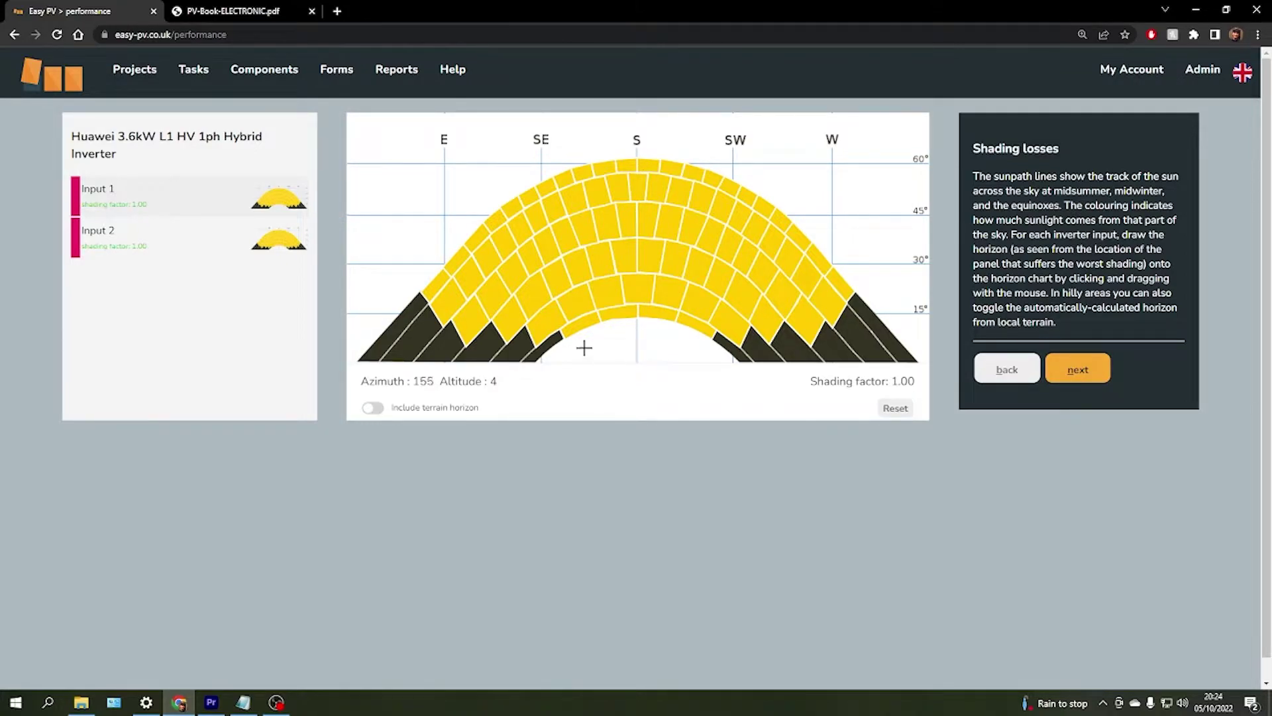
Try and reset horizon sketches on Input 1's sunpath chart, ending with a small obstruction near SW
mouse_move(563, 348)
left_mouse_down()
mouse_move(614, 306)
mouse_move(659, 304)
mouse_move(760, 363)
left_mouse_up()
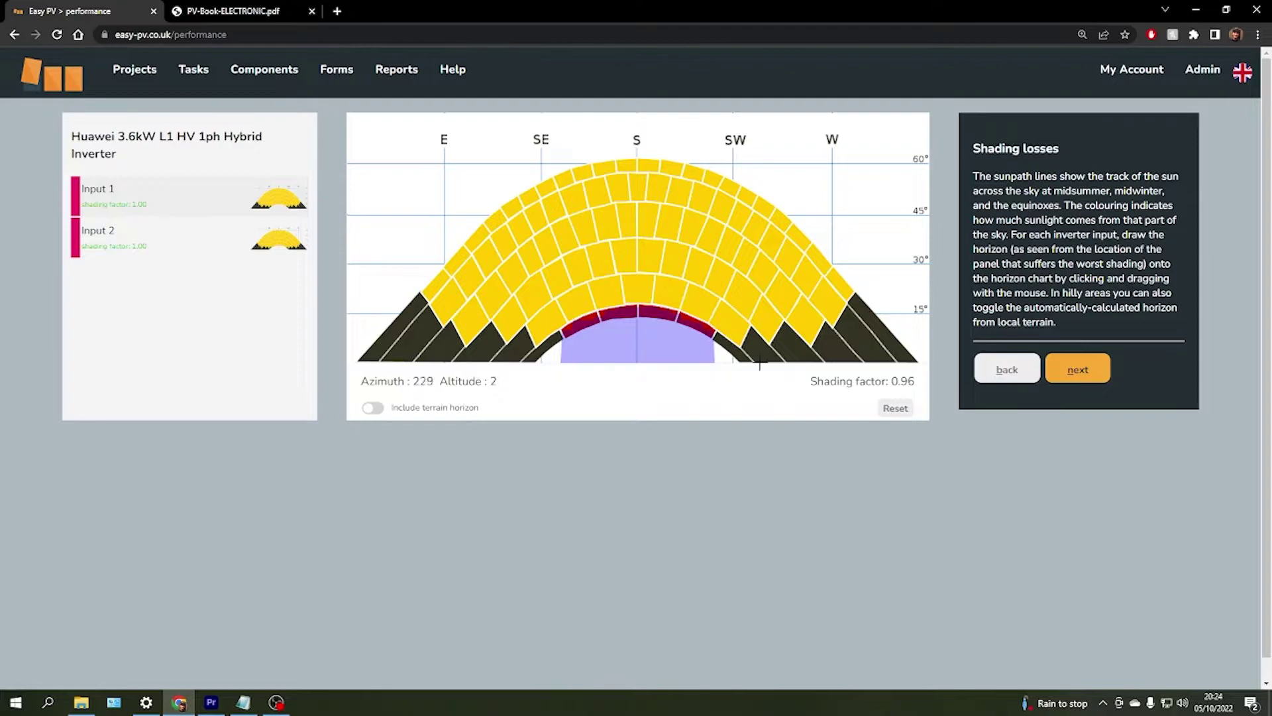
left_click(895, 407)
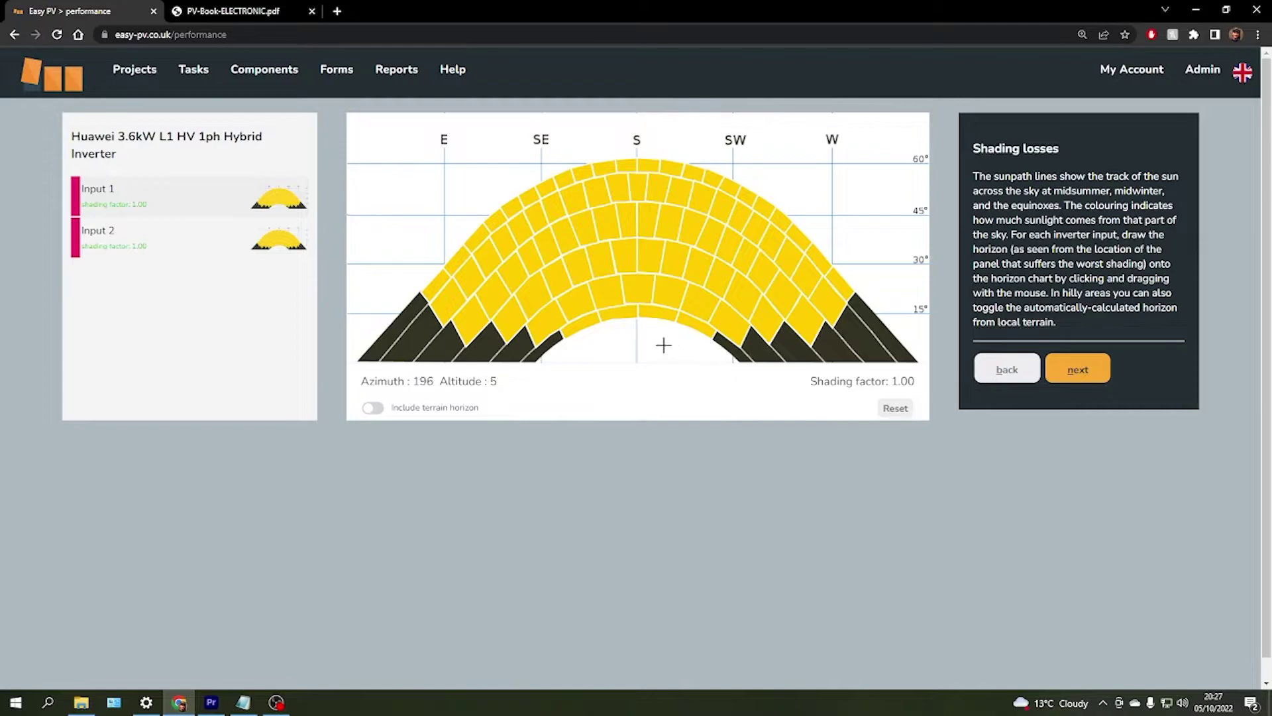
mouse_move(622, 352)
left_mouse_down()
mouse_move(689, 324)
mouse_move(776, 327)
mouse_move(821, 344)
left_mouse_up()
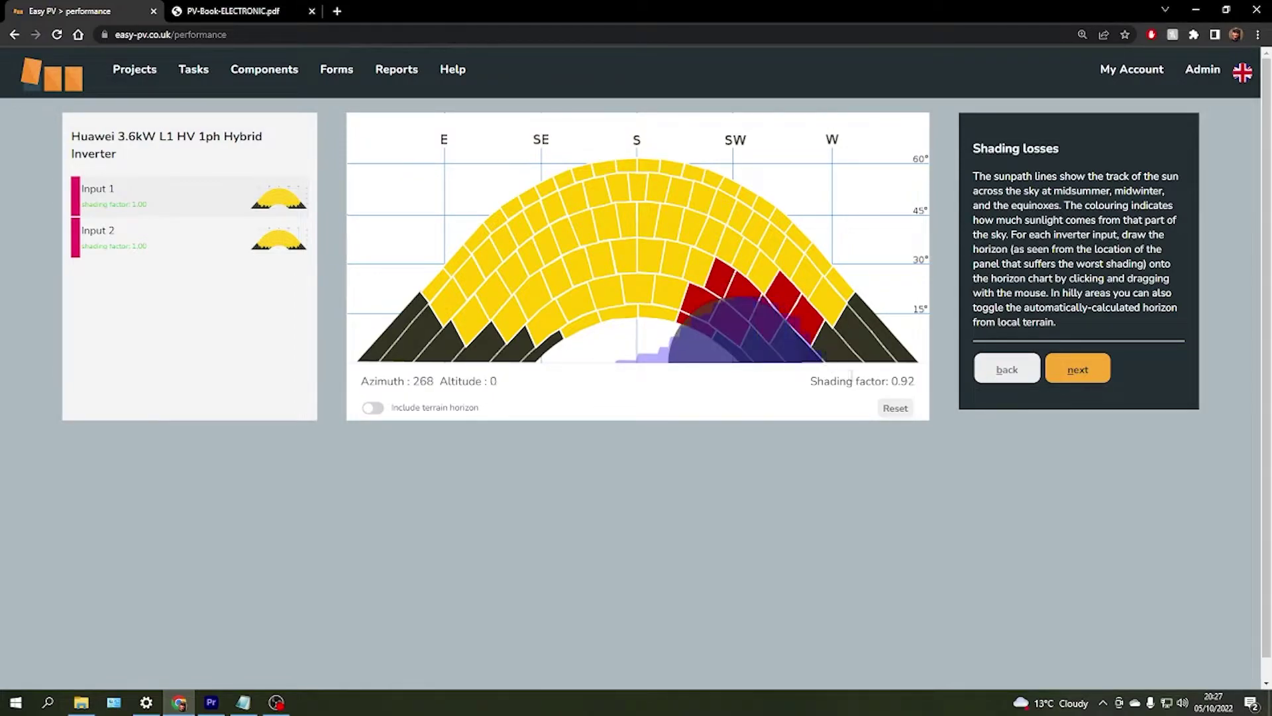
left_click(901, 411)
left_click(729, 293)
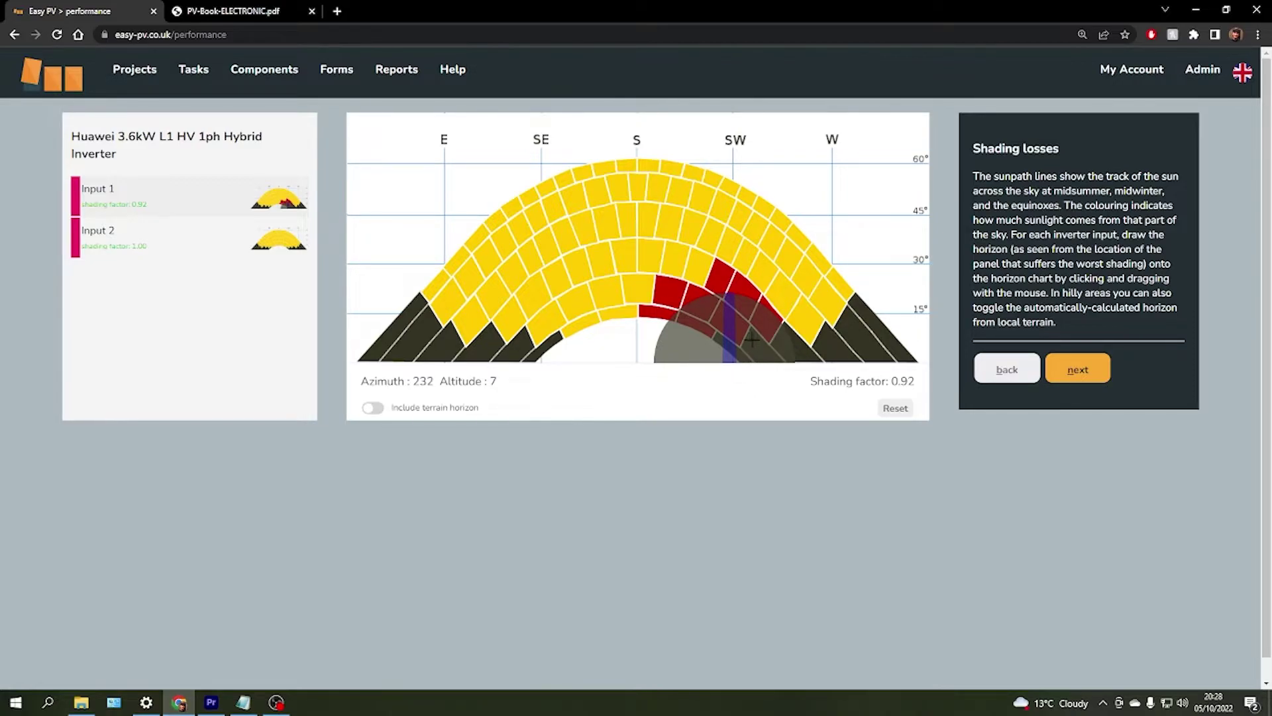
left_click(896, 409)
left_click(728, 292)
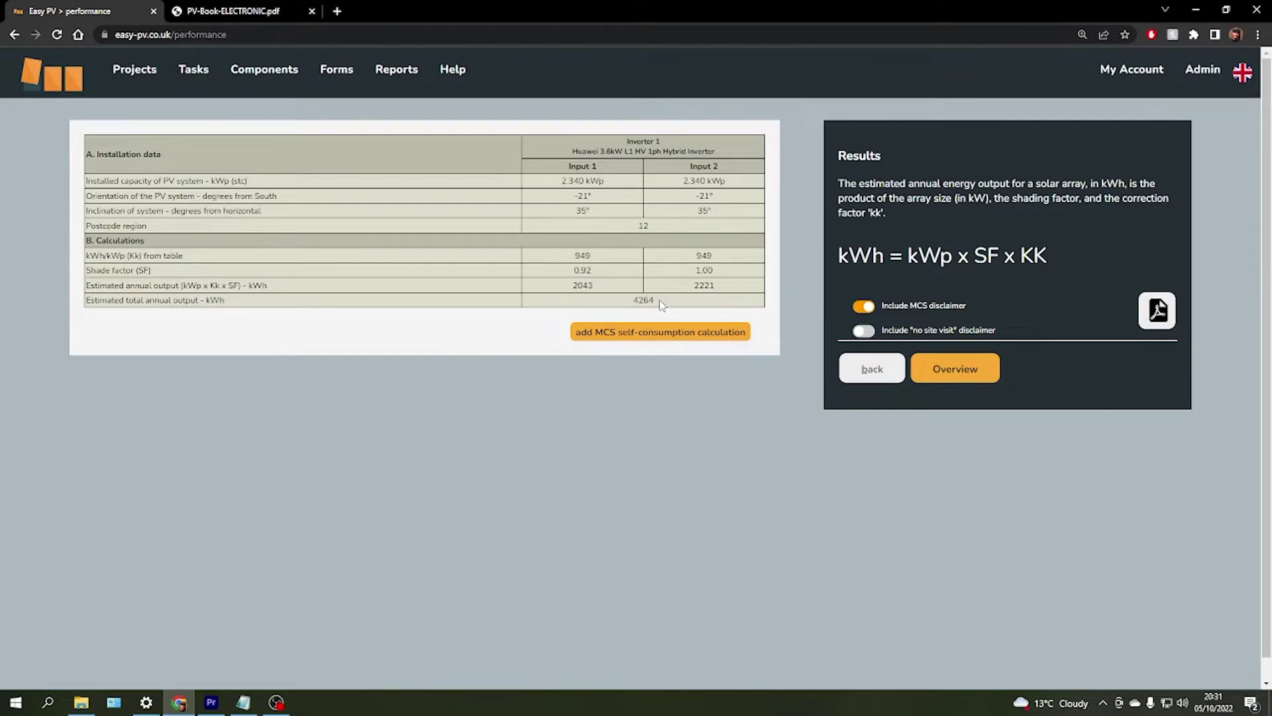
Check the 4264 kWh total annual output and begin the MCS self-consumption calculation
left_click_drag(657, 301, 633, 303)
left_click(633, 303)
left_click(660, 339)
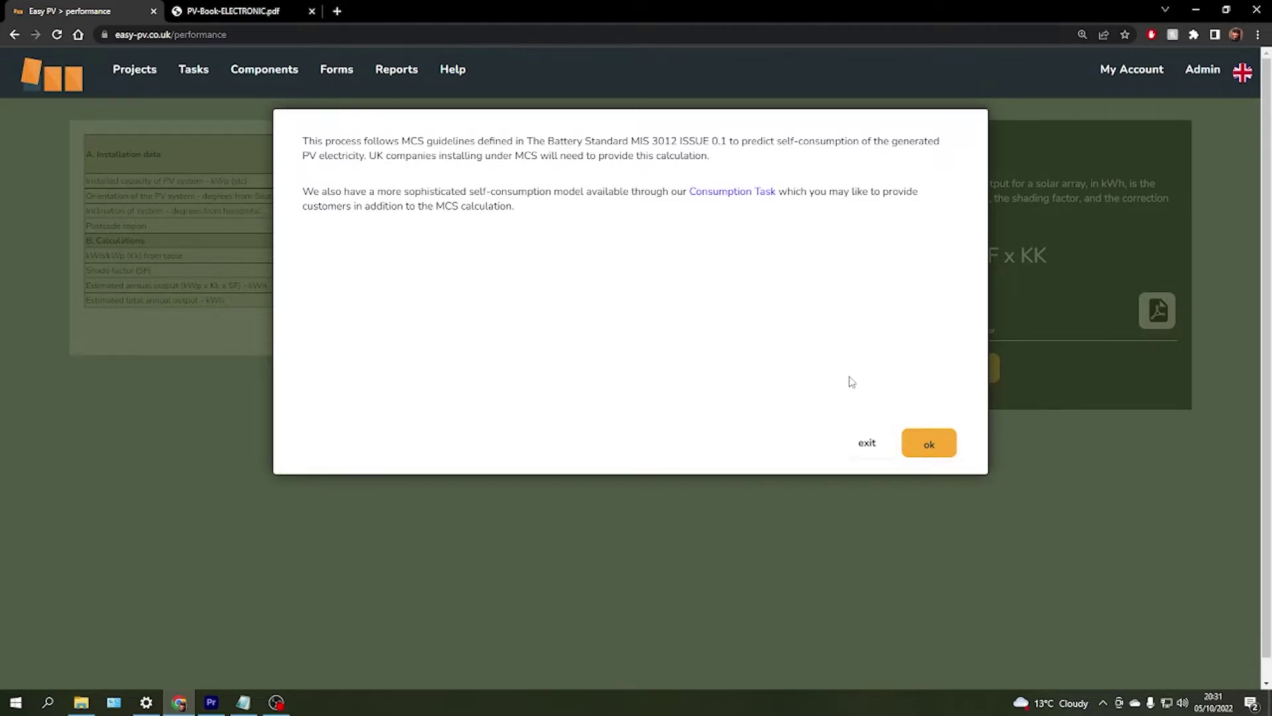
Set the annual electricity consumption to 3750 kWh in the MCS questions
left_click(922, 441)
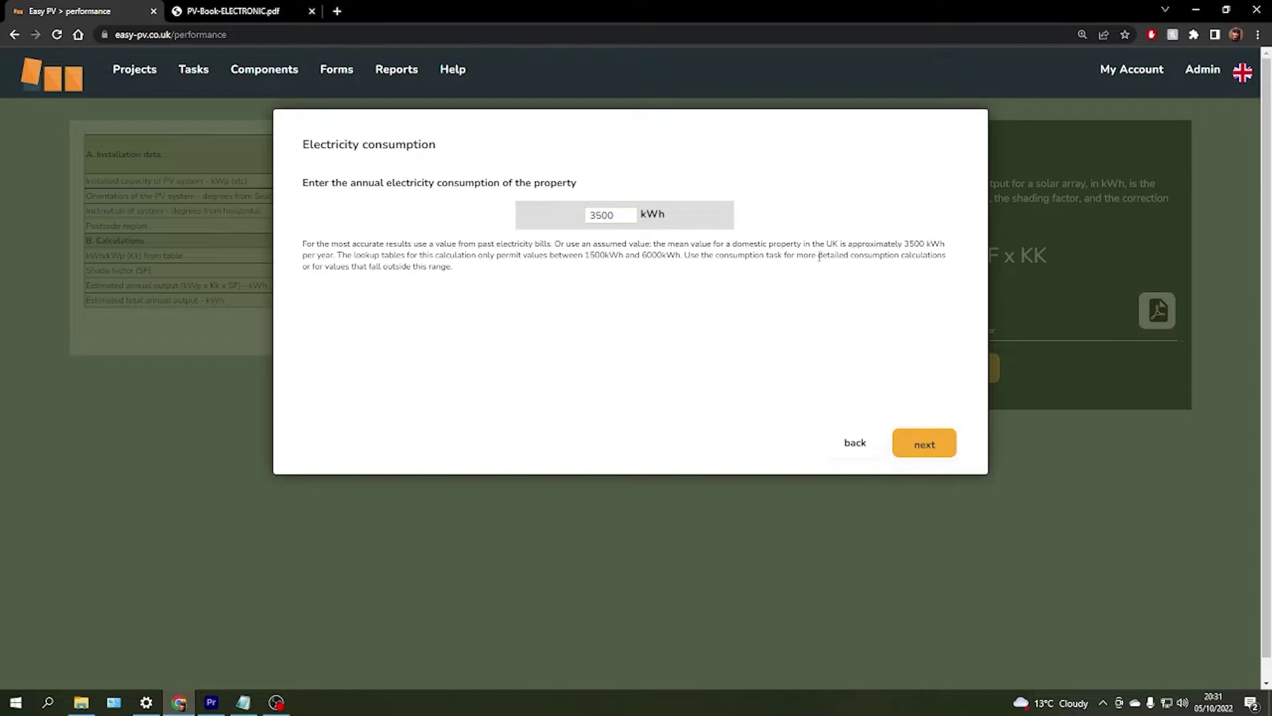
left_click_drag(635, 214, 576, 217)
type("3750")
left_click(926, 441)
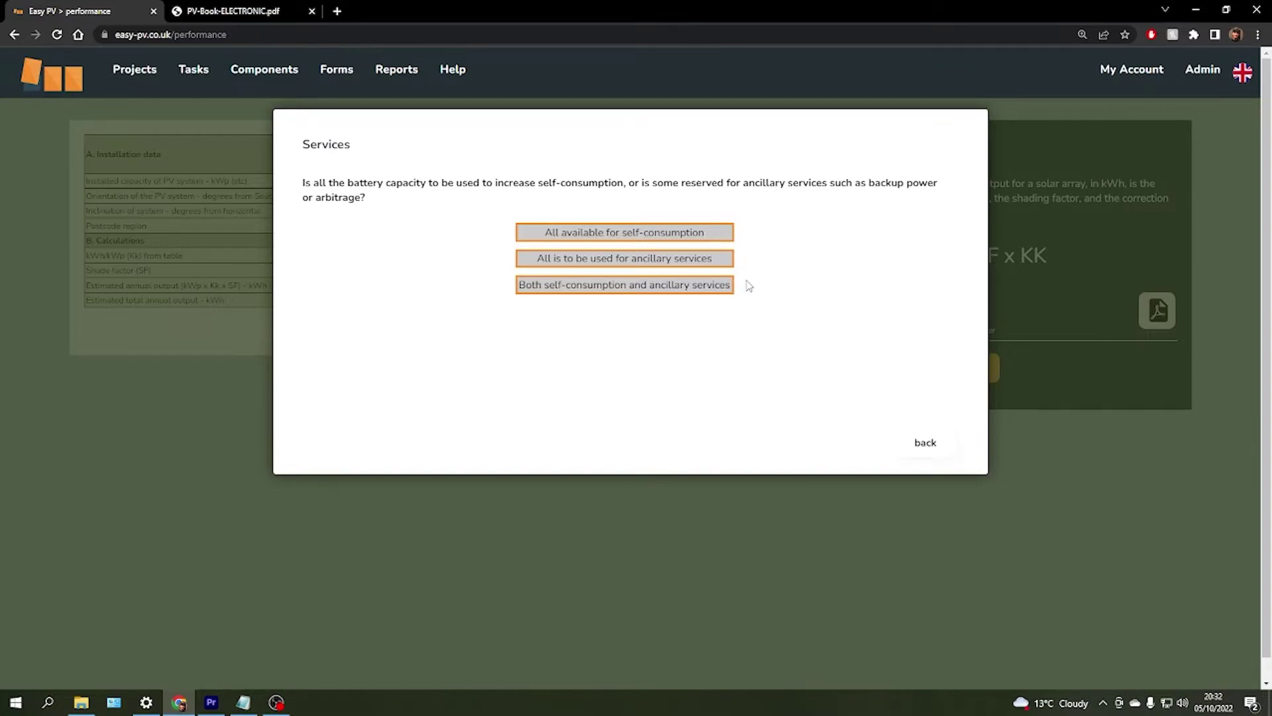
Use all battery capacity for self-consumption, set occupancy to 'Out all day', with no additional consumption
left_click(724, 232)
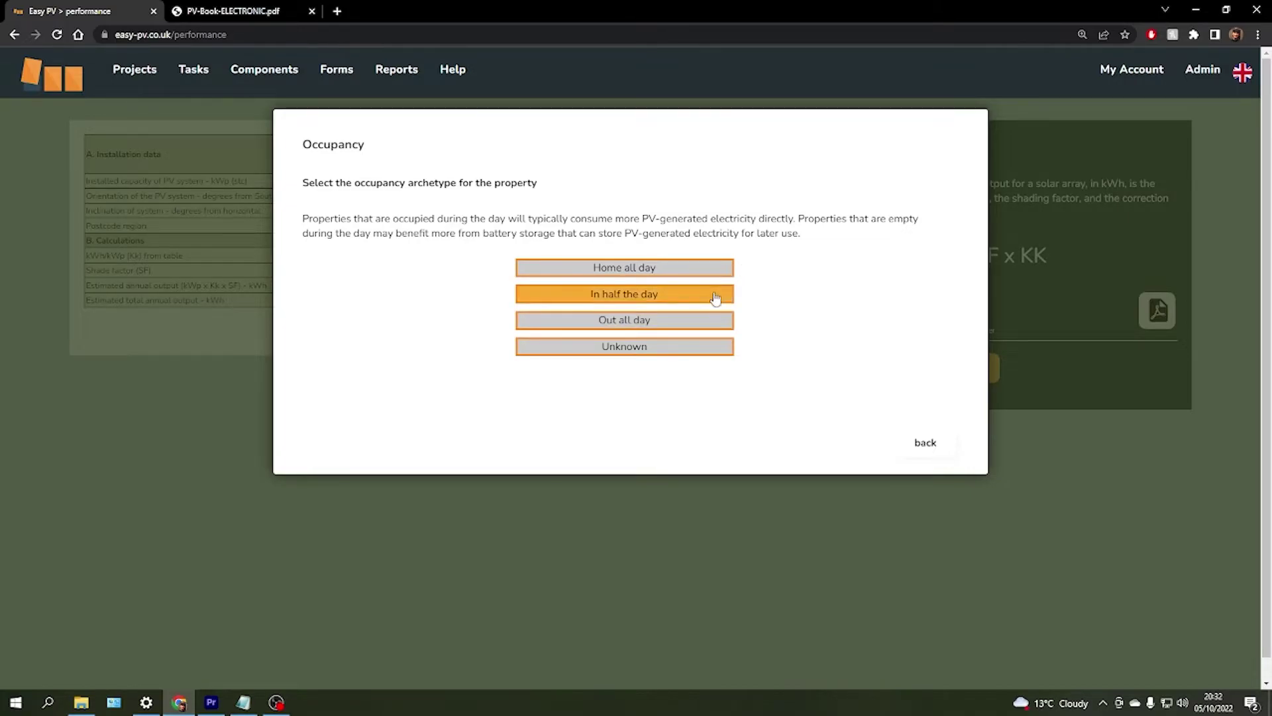
left_click(723, 320)
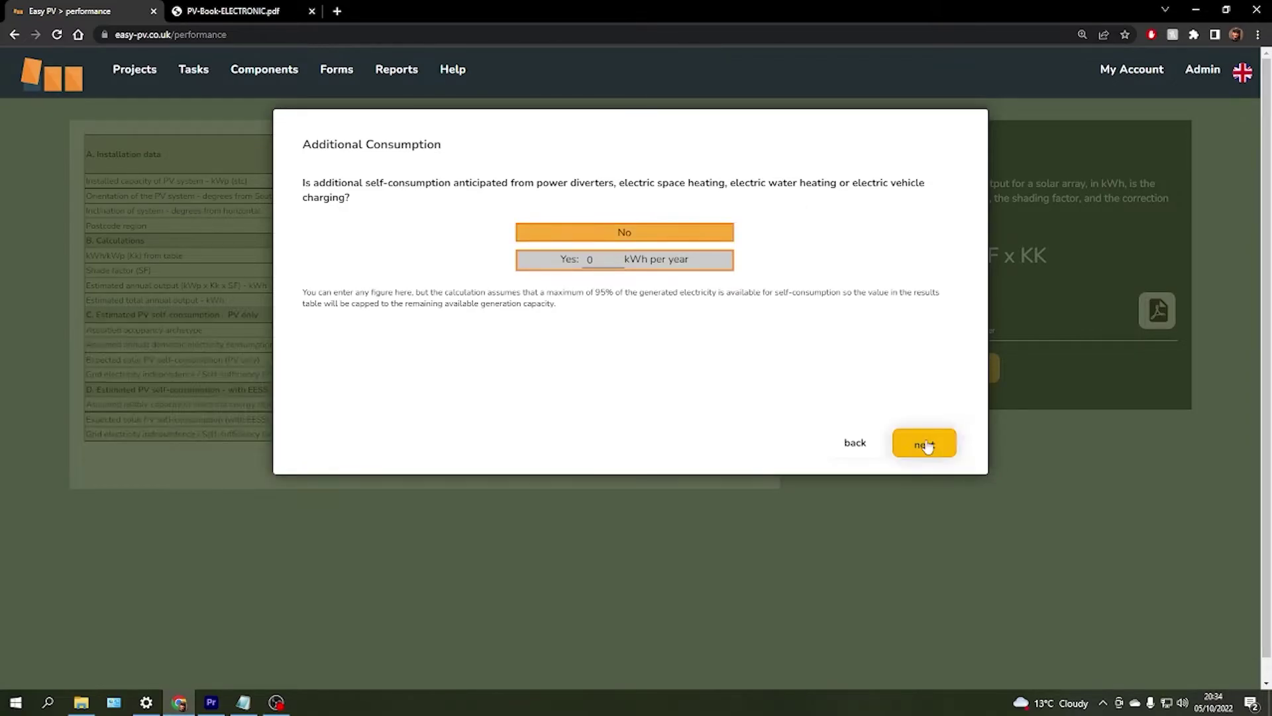
left_click(925, 444)
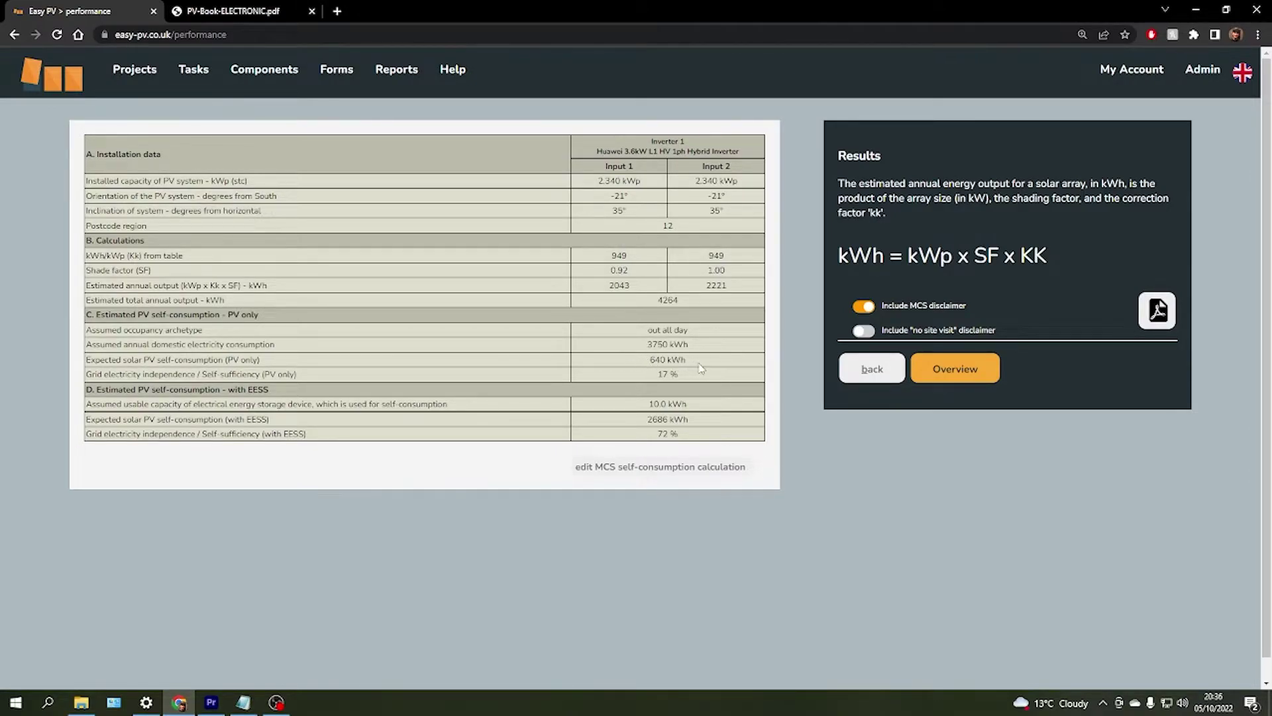
Highlight the 640 kWh PV-only, 'out all day', 10.0 kWh battery and 2686 kWh result values
left_click_drag(651, 359, 686, 359)
left_click(687, 359)
left_click_drag(689, 329, 648, 330)
left_click(699, 331)
left_click_drag(689, 407, 648, 404)
left_click(685, 400)
left_click_drag(642, 422, 669, 418)
left_click(667, 419)
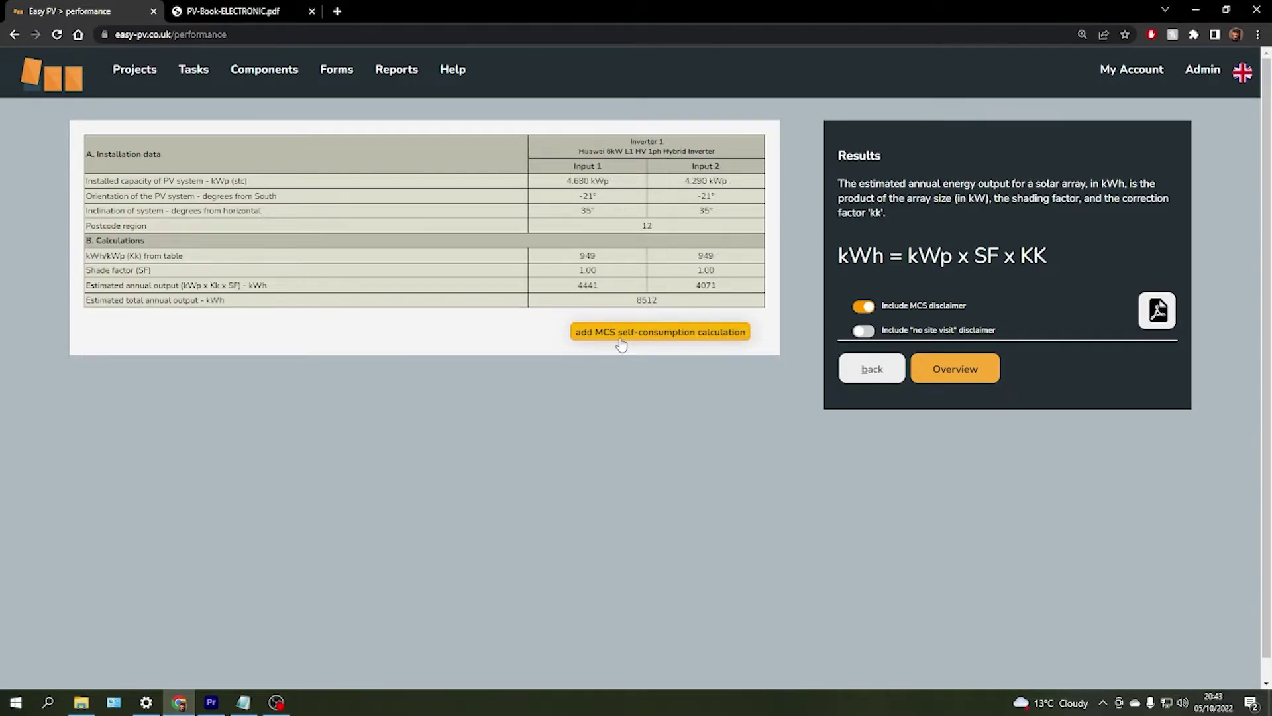
Add the MCS self-consumption calculation and dismiss the 6000 kWh generation-limit notice
left_click(622, 344)
left_click(927, 441)
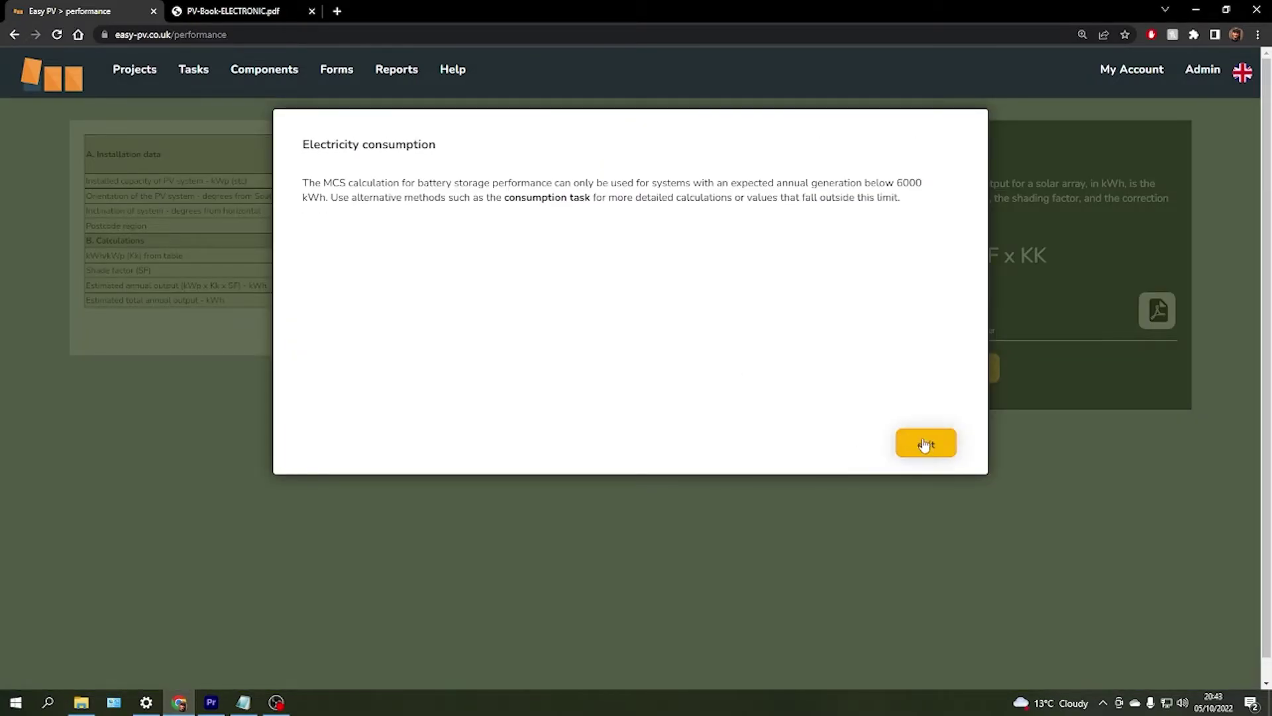
left_click(915, 435)
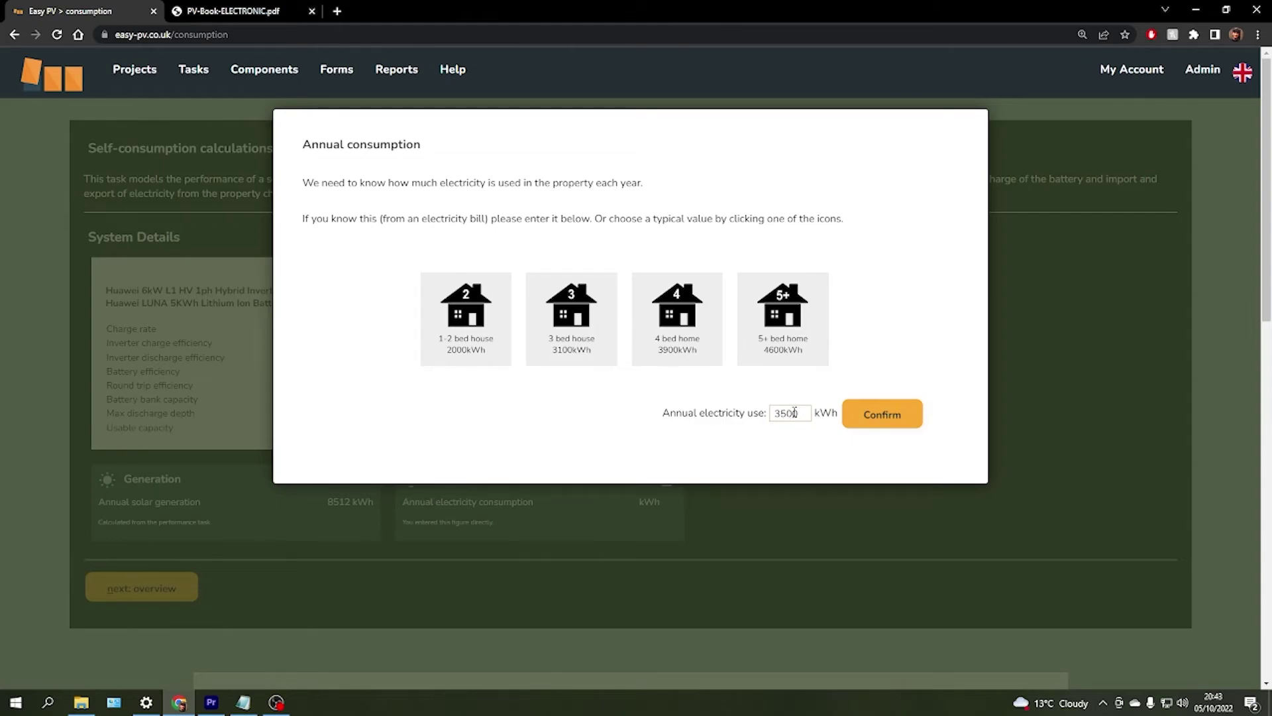
Set annual electricity use to 3750 kWh
left_click_drag(800, 413, 764, 418)
type("3750")
left_click(883, 413)
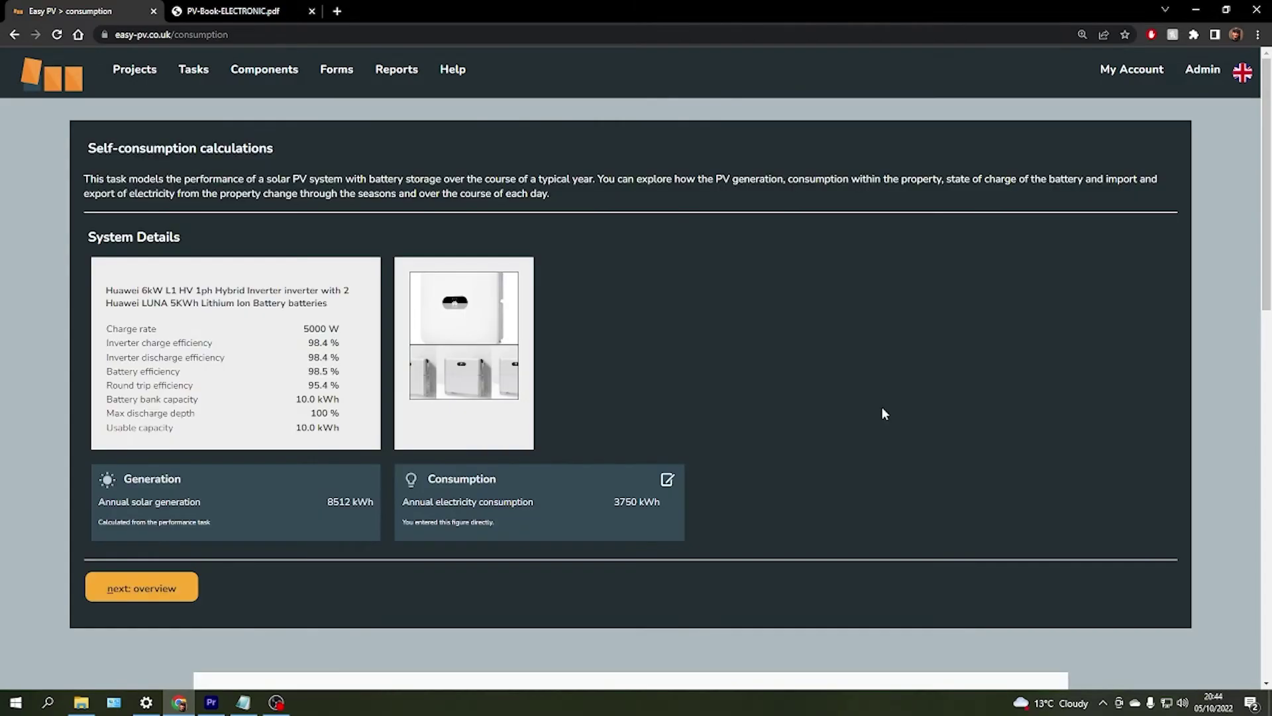
View the annual consumption, import/export and battery utilisation charts
scroll(881, 411, "down", 9)
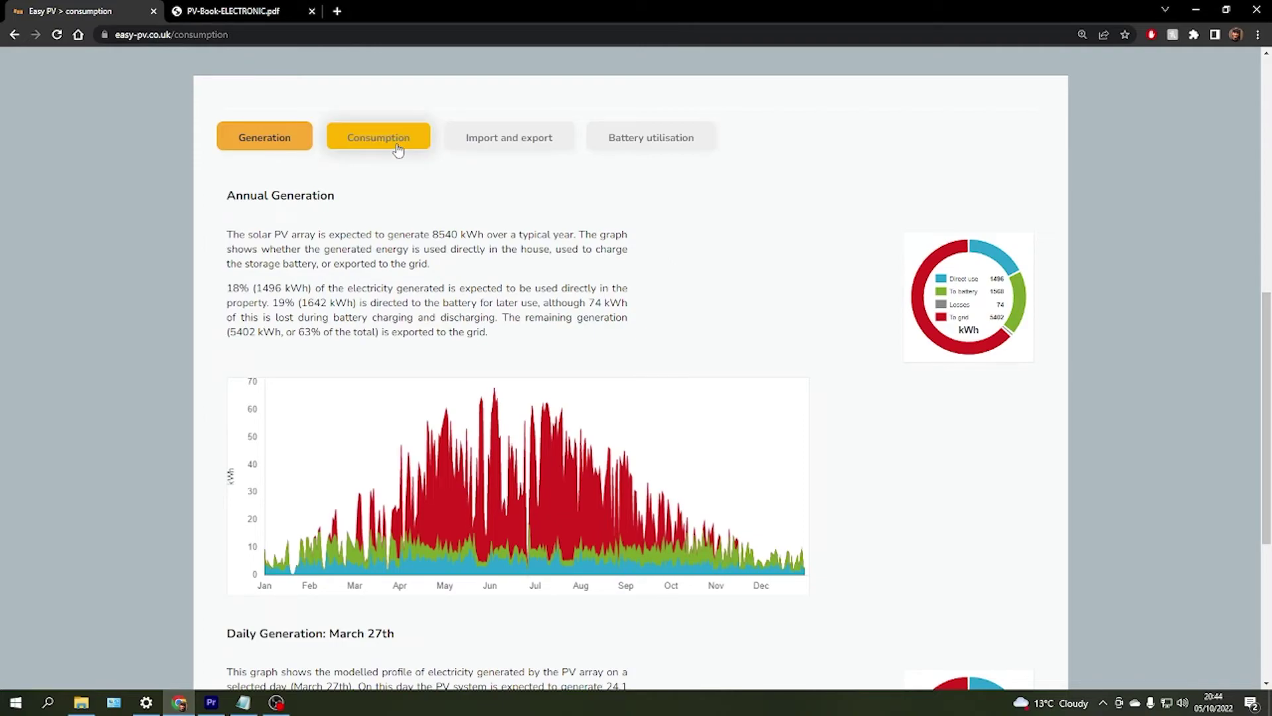
left_click(397, 149)
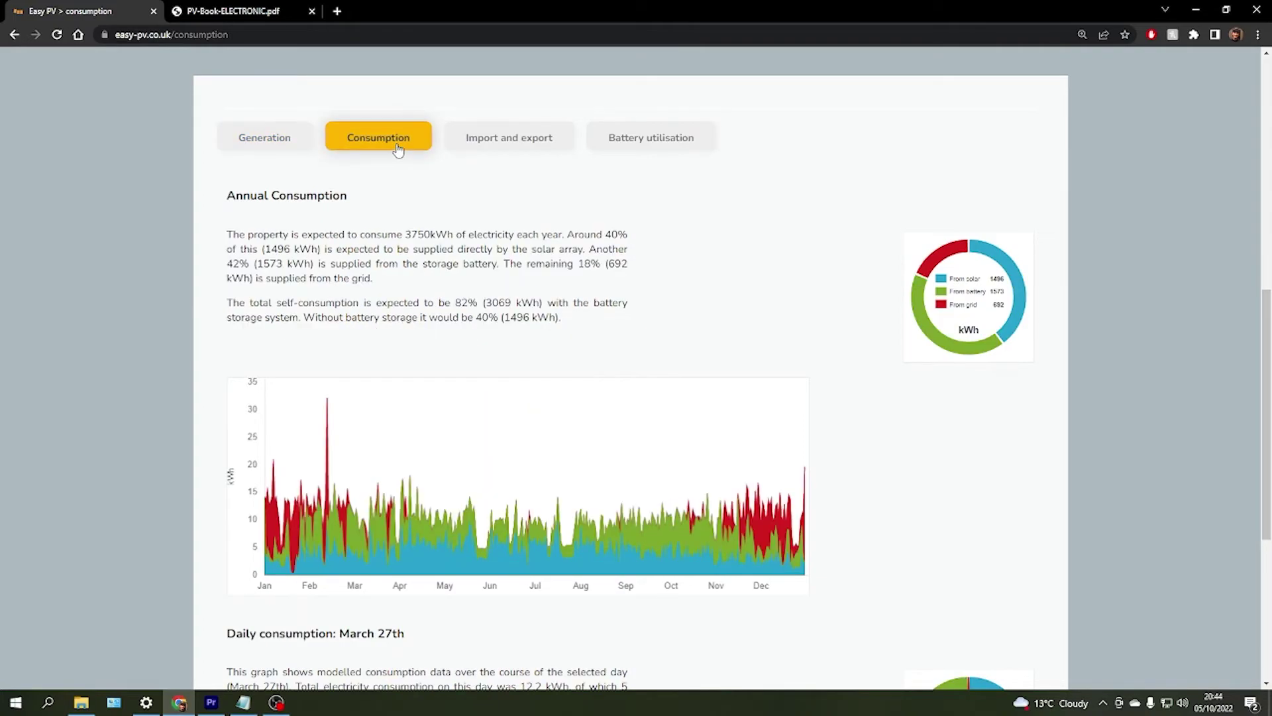
left_click(508, 147)
left_click(634, 146)
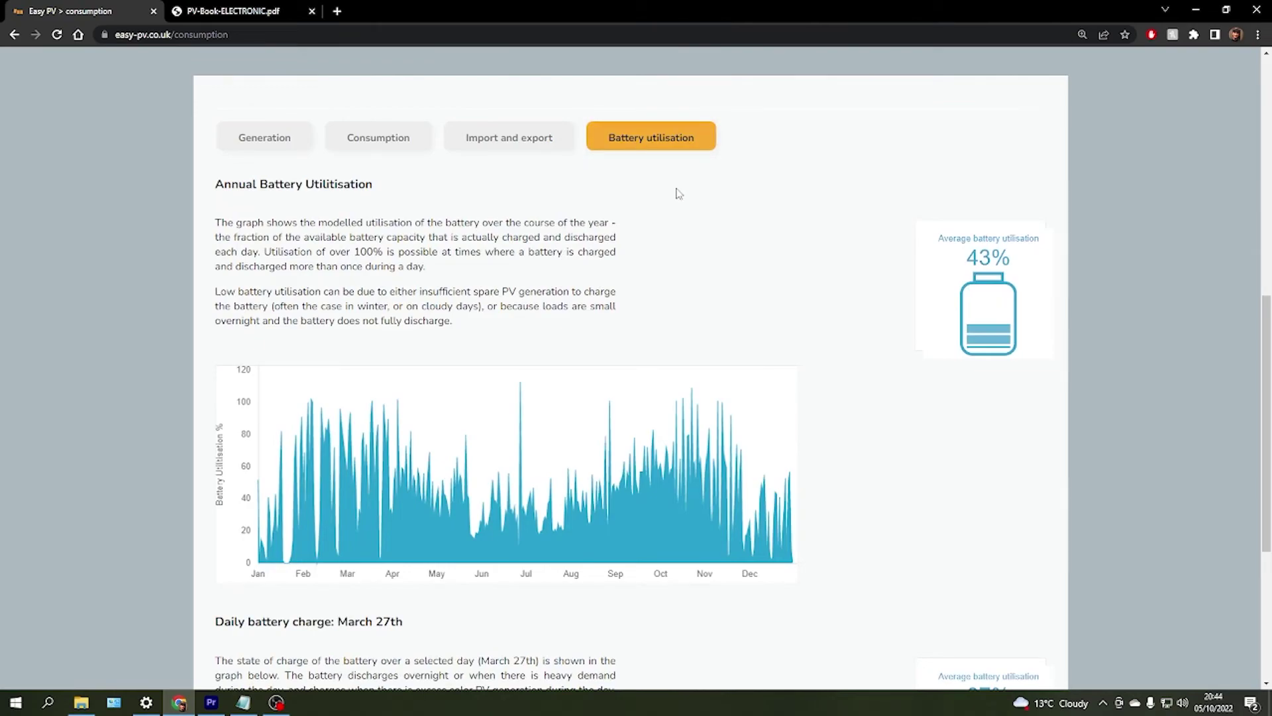
Show daily consumption for April 29th and daily generation for June 8th
scroll(419, 320, "down", 6)
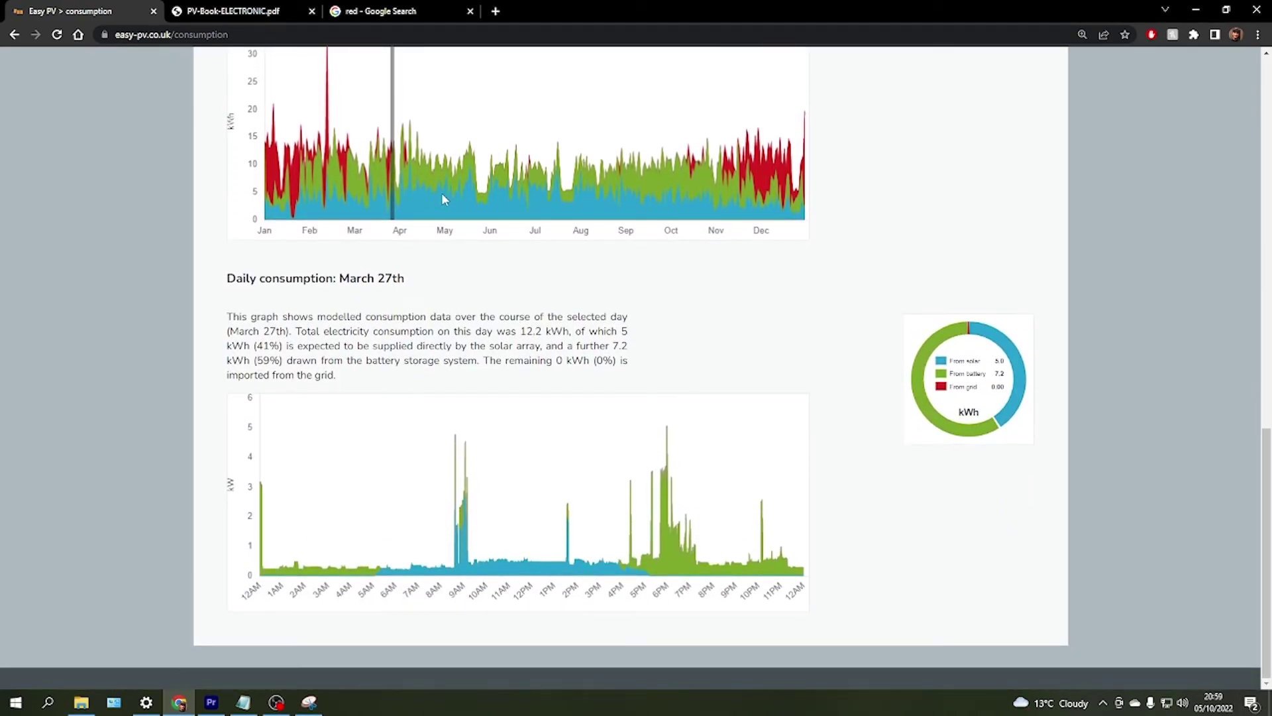
left_click(441, 192)
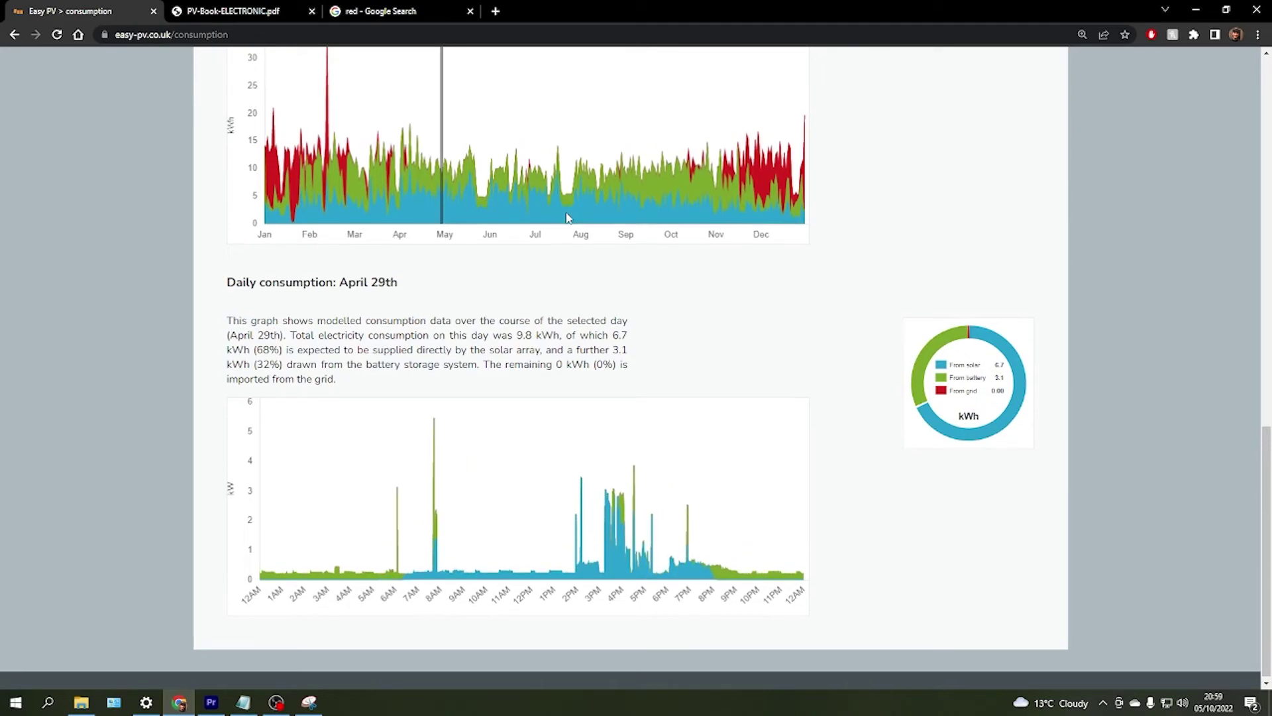
scroll(489, 236, "up", 6)
left_click(292, 176)
scroll(495, 209, "down", 6)
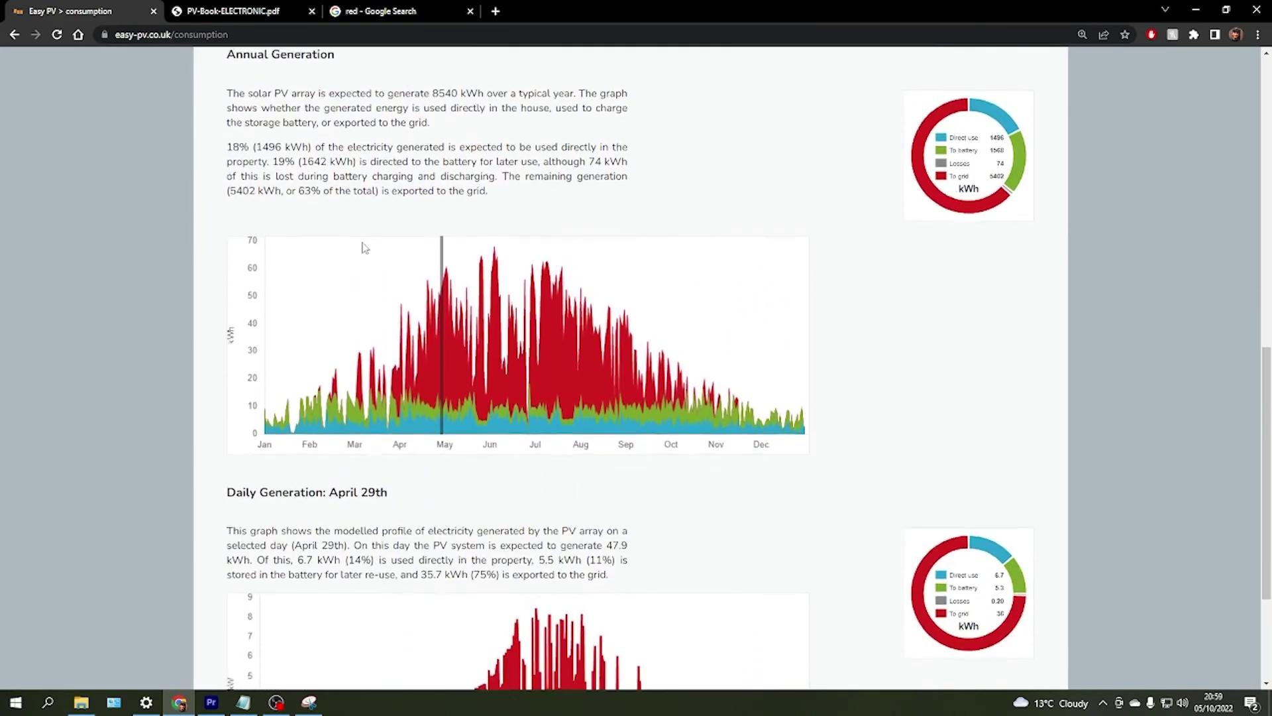
left_click(500, 208)
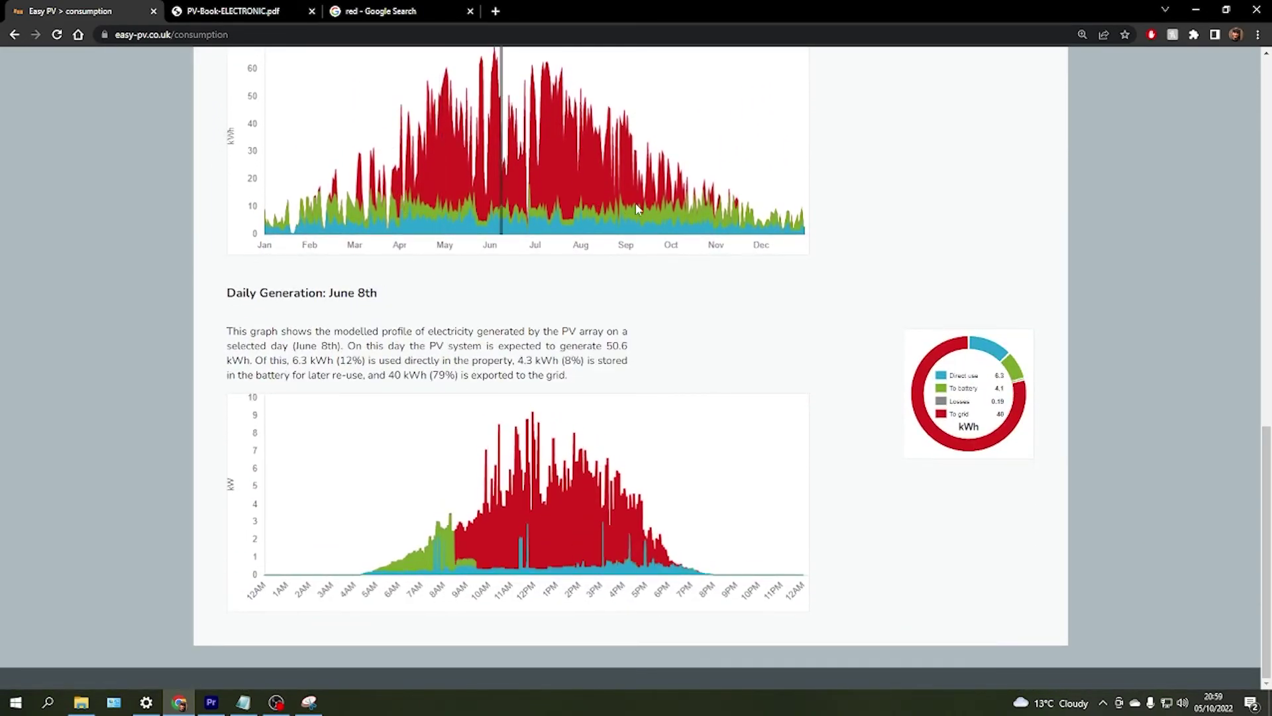
Show daily generation for an early-October day
left_click(680, 206)
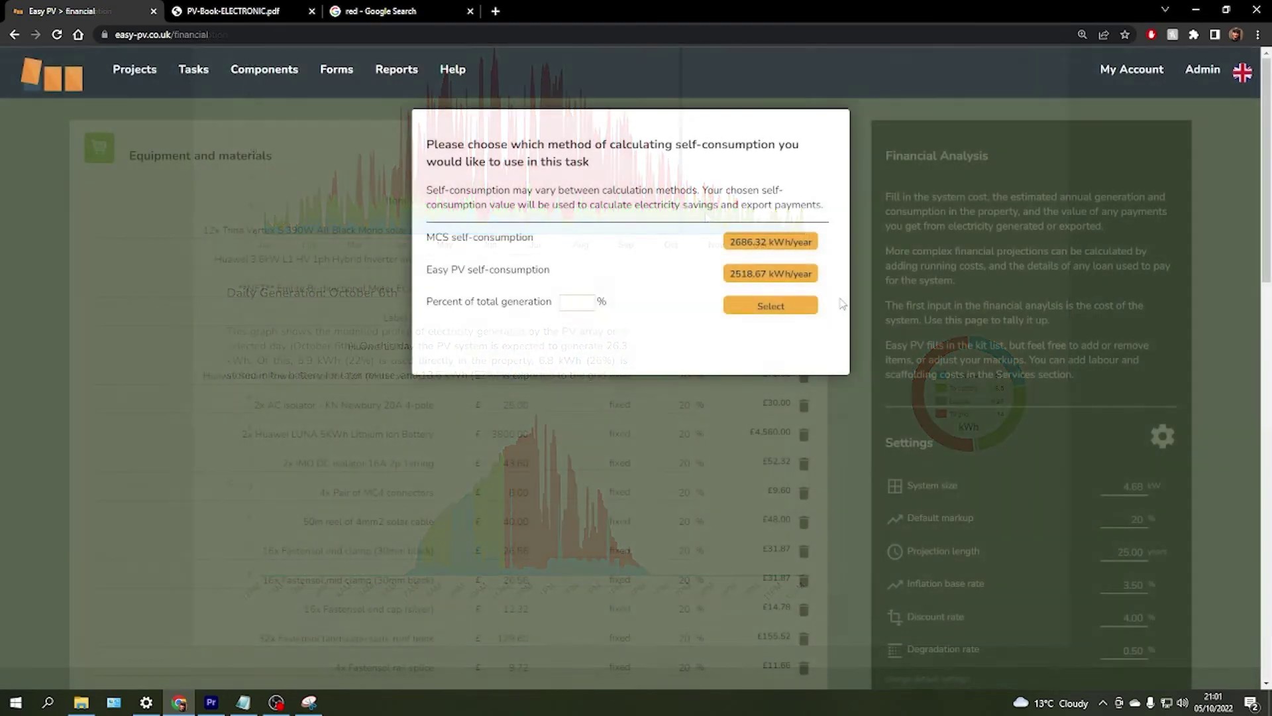